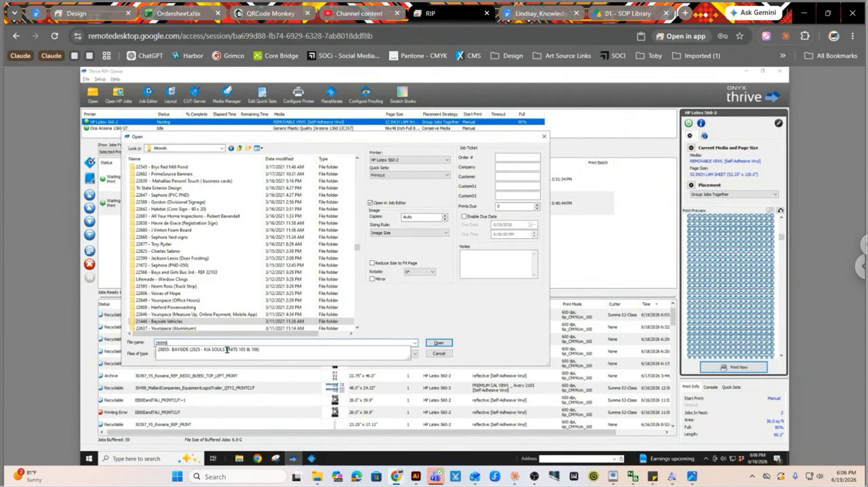
# Open the PRINT folder inside the BAYSIDE (2025 - KIA SOULS UNITS 105 & 106) folder and select the BAYSIDE_BACK LOGO_PRINTCUT file.
pyautogui.click(442, 344)
pyautogui.click(442, 344)
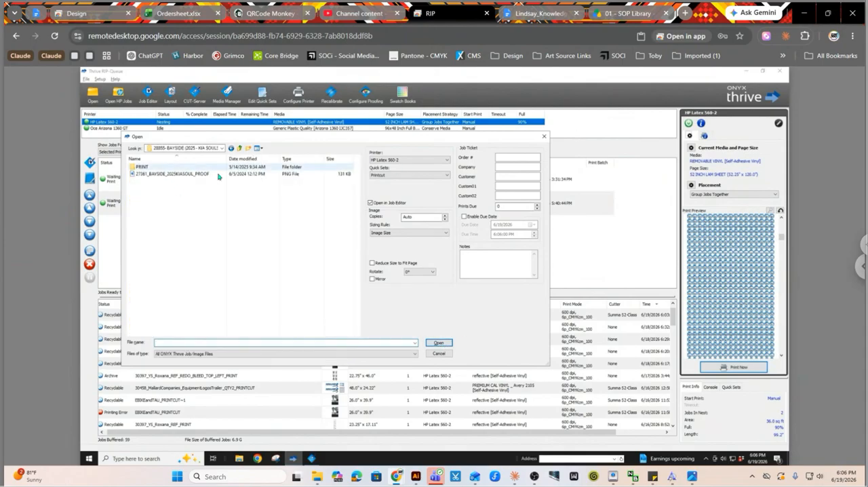
pyautogui.doubleClick(182, 167)
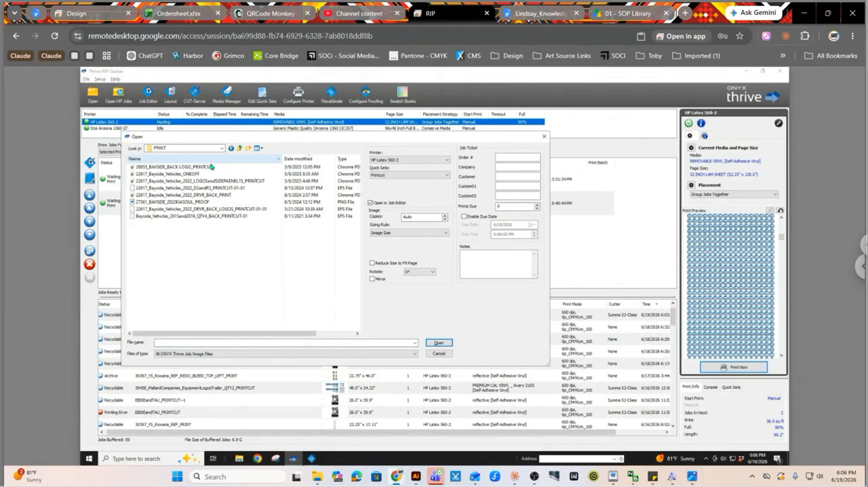
pyautogui.click(187, 167)
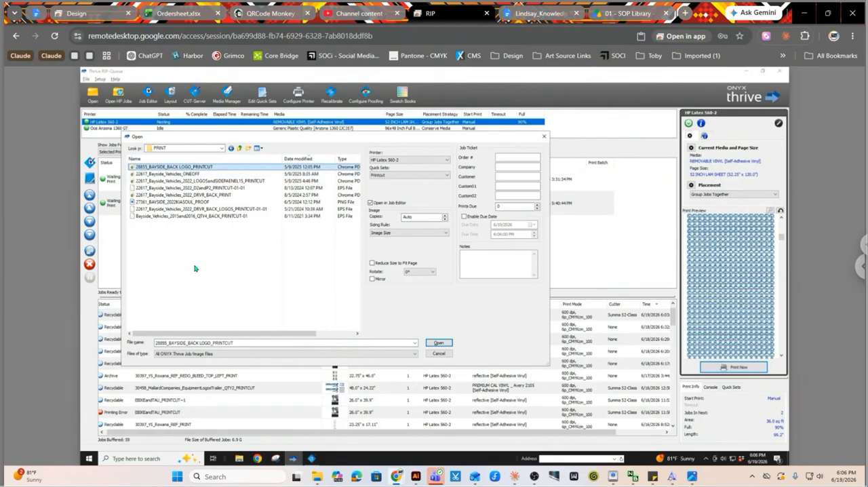
# Choose the Printcut quick set for the selected back logo file.
pyautogui.click(388, 177)
pyautogui.click(388, 177)
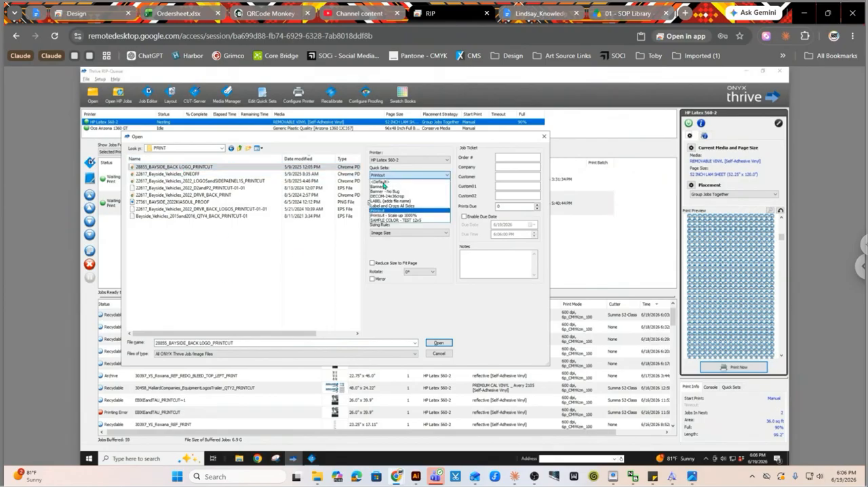
pyautogui.click(392, 182)
pyautogui.click(395, 177)
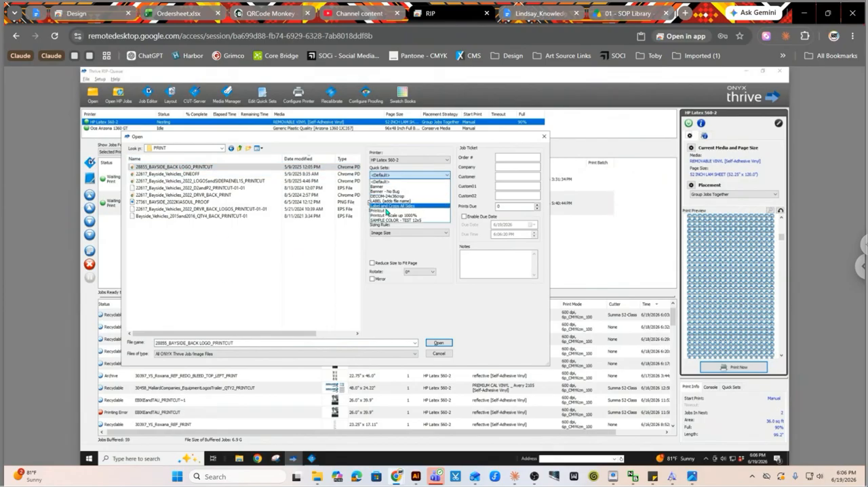
pyautogui.click(387, 211)
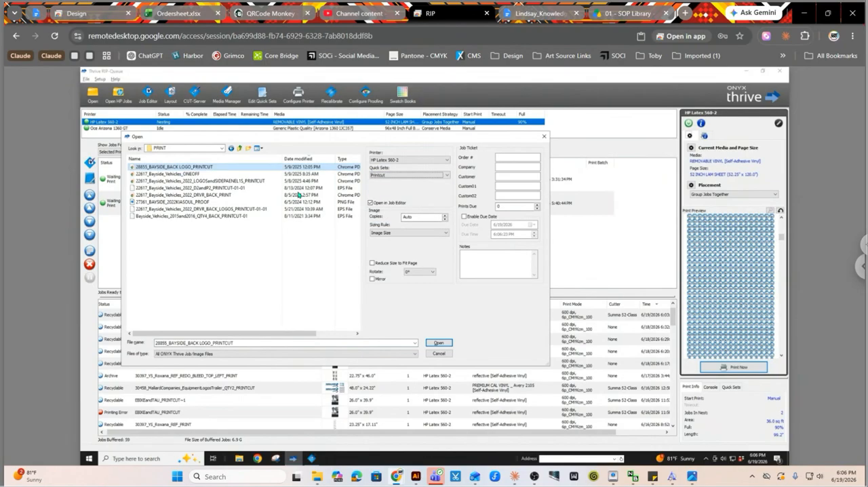
# Set the back logo file's copies to 3 and open it in the Job Editor.
pyautogui.click(189, 169)
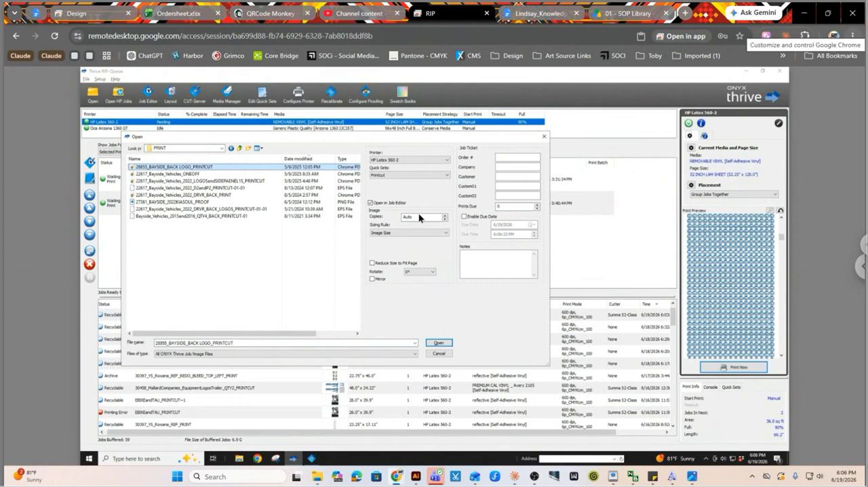
pyautogui.moveTo(419, 217); pyautogui.dragTo(388, 216)
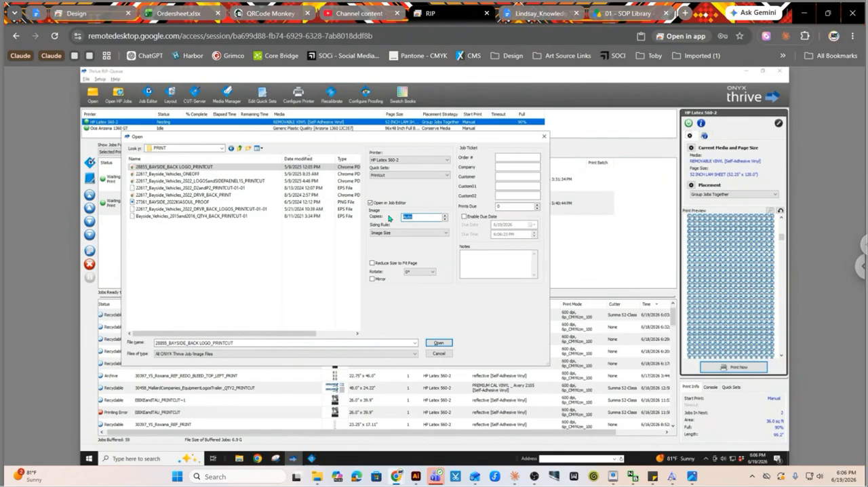
pyautogui.write('3')
pyautogui.click(441, 345)
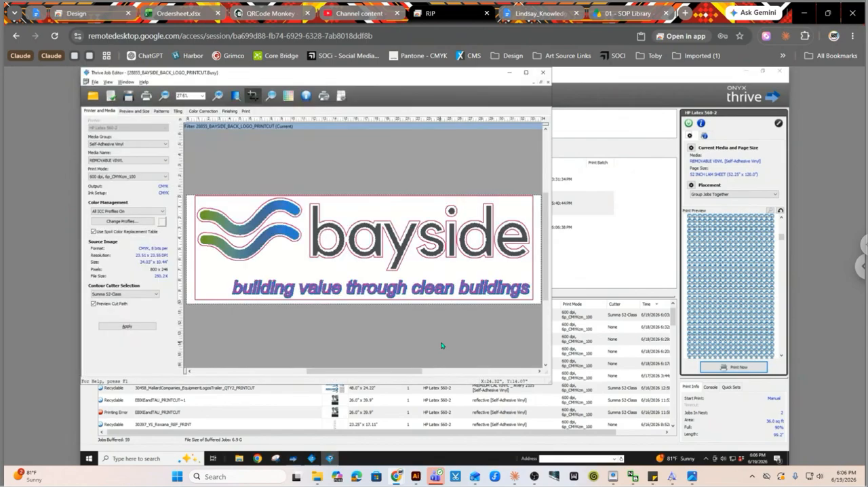
# Turn the cut path preview off and back on to check the logo's contour lines.
pyautogui.click(94, 303)
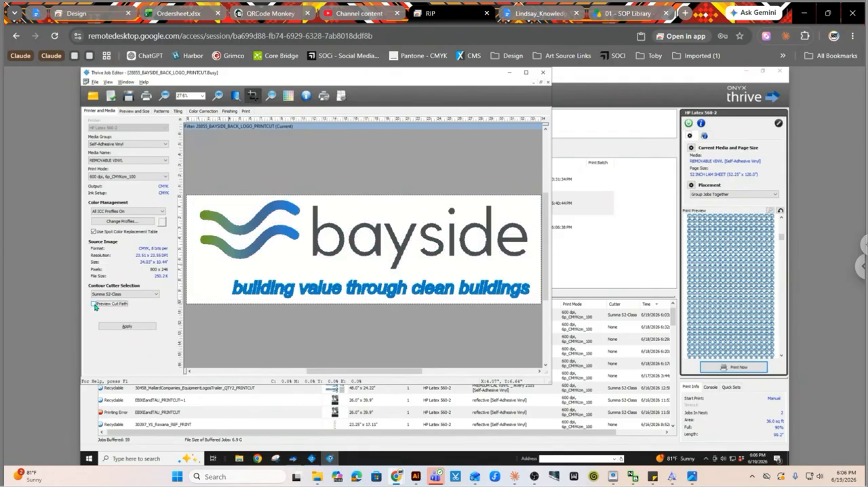
pyautogui.click(95, 304)
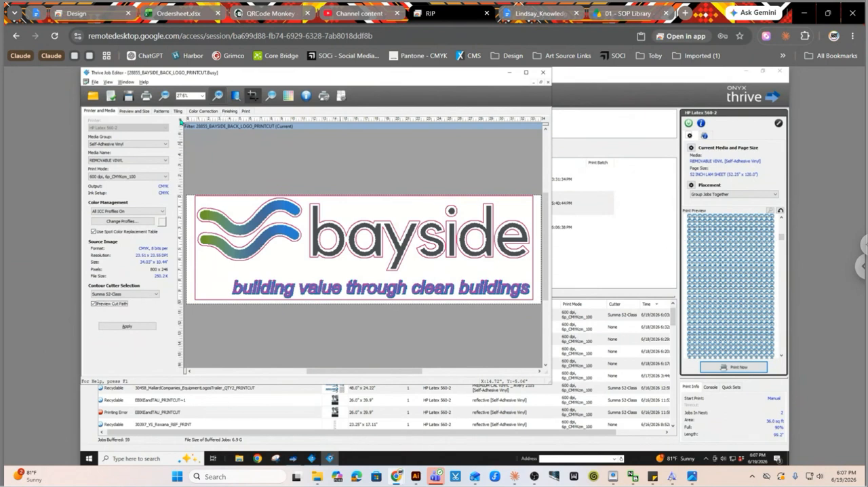
# Crop the logo close to its outer cut line, to about 32.75" x 10.16", and apply the crop.
pyautogui.click(135, 111)
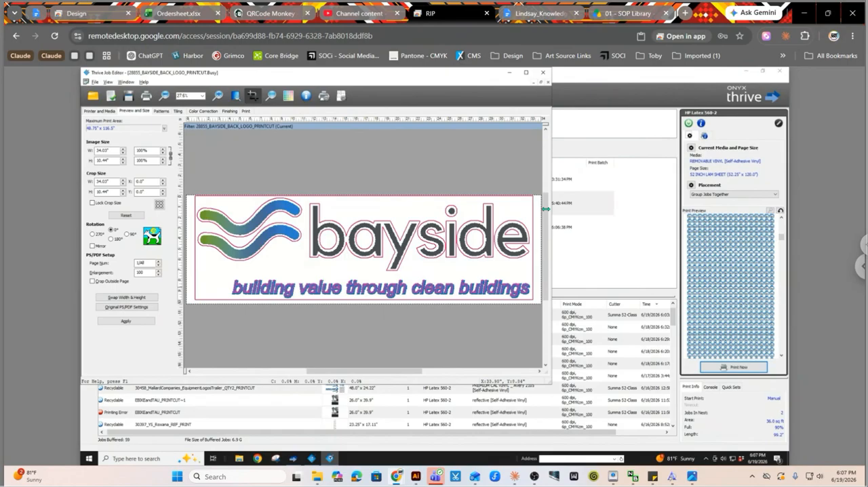
pyautogui.moveTo(182, 250); pyautogui.dragTo(196, 248)
pyautogui.moveTo(541, 258); pyautogui.dragTo(585, 254)
pyautogui.moveTo(364, 305); pyautogui.dragTo(363, 304)
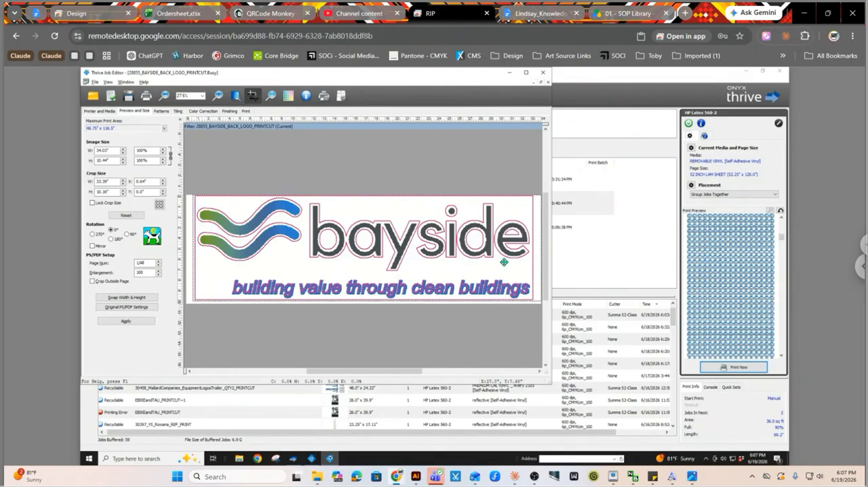
pyautogui.moveTo(541, 265); pyautogui.dragTo(538, 266)
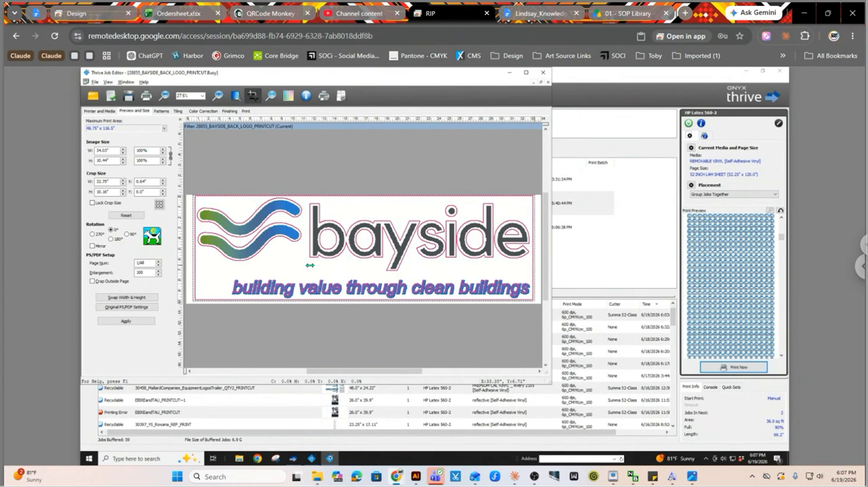
pyautogui.click(122, 322)
# Check the print label setup in the finishing marks without changing it, and disable the print label.
pyautogui.click(163, 111)
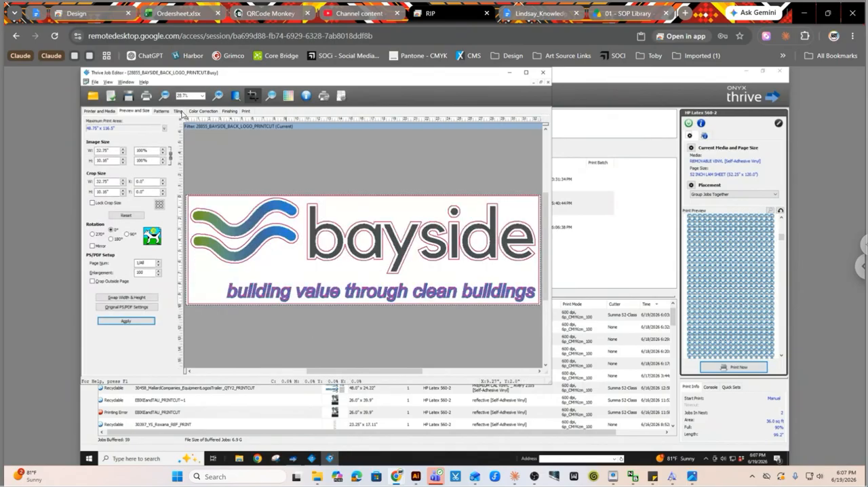
pyautogui.click(230, 112)
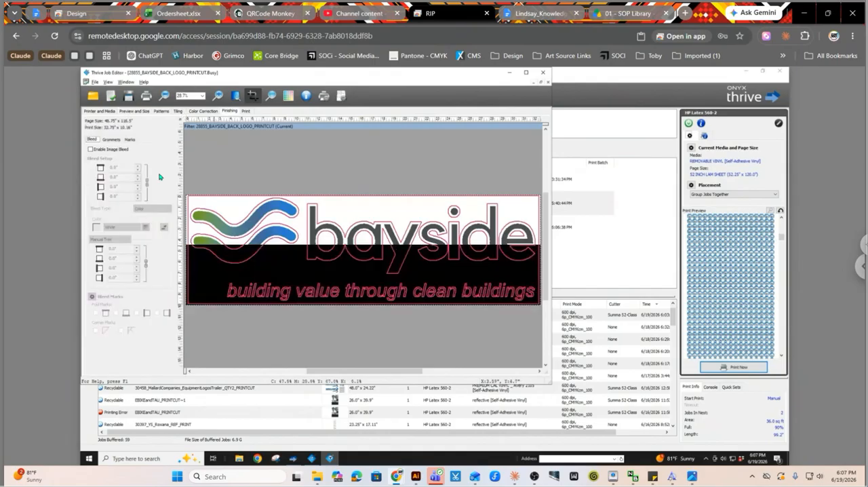
pyautogui.click(131, 140)
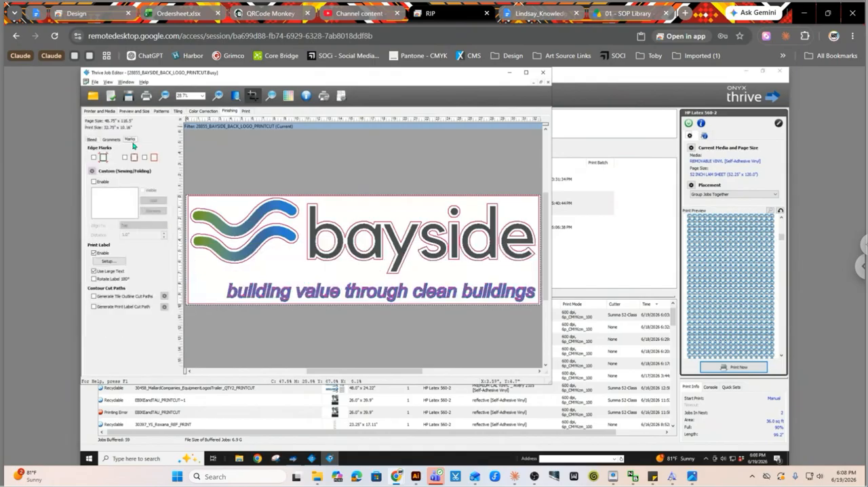
pyautogui.click(113, 263)
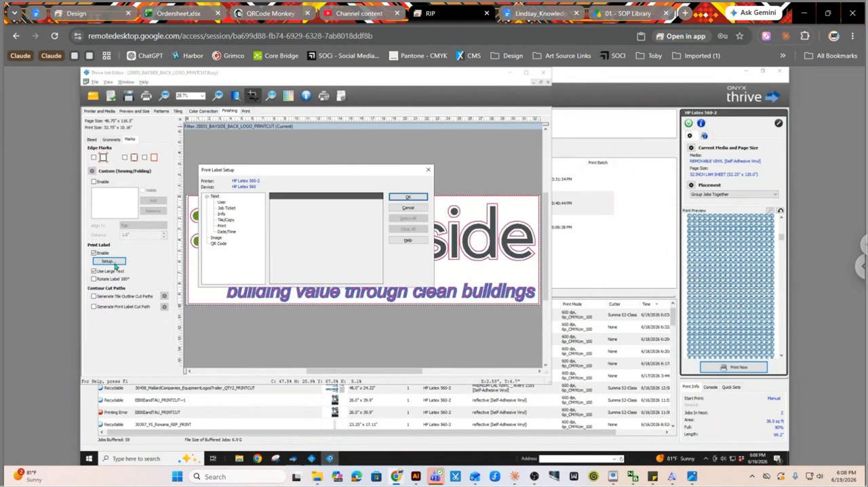
pyautogui.press('Escape')
pyautogui.click(103, 254)
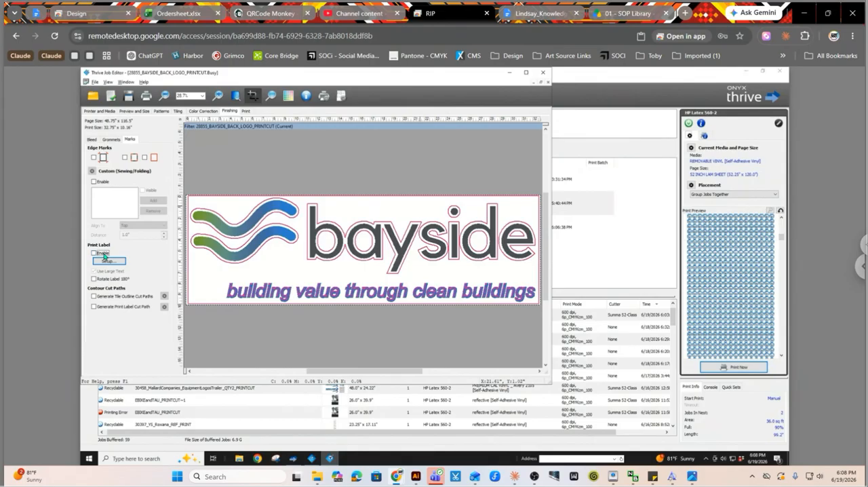
# Set the job's media to PREMIUM CAL VINYL _ Avery 2105 and submit the job to the print queue.
pyautogui.click(245, 111)
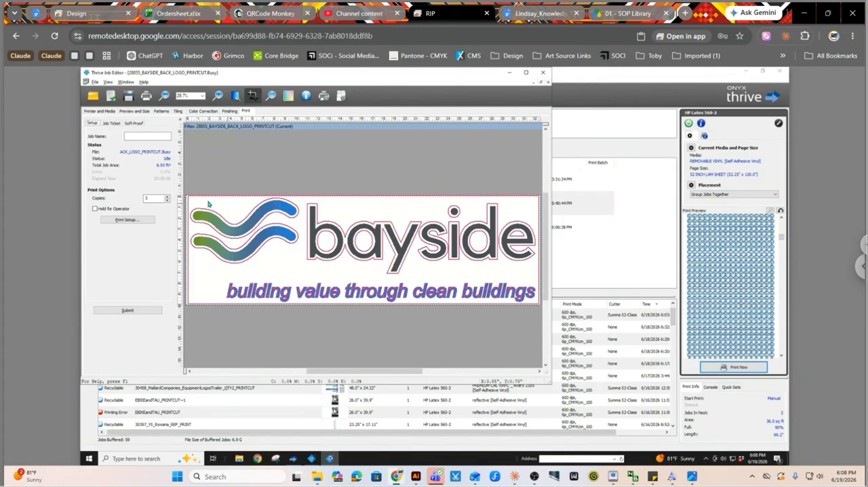
pyautogui.click(126, 309)
pyautogui.click(137, 112)
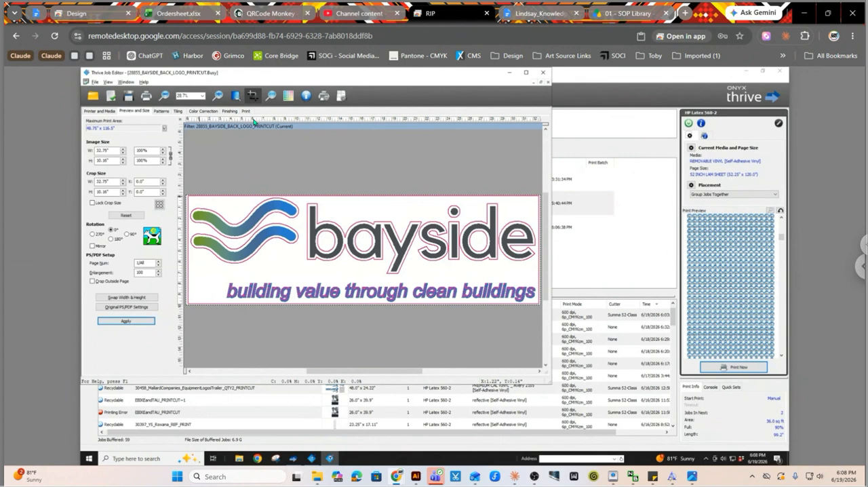
pyautogui.click(101, 110)
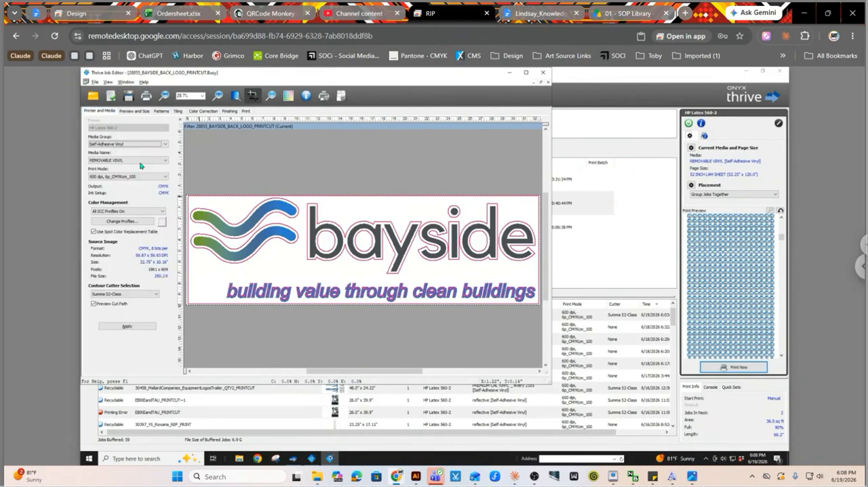
pyautogui.click(140, 161)
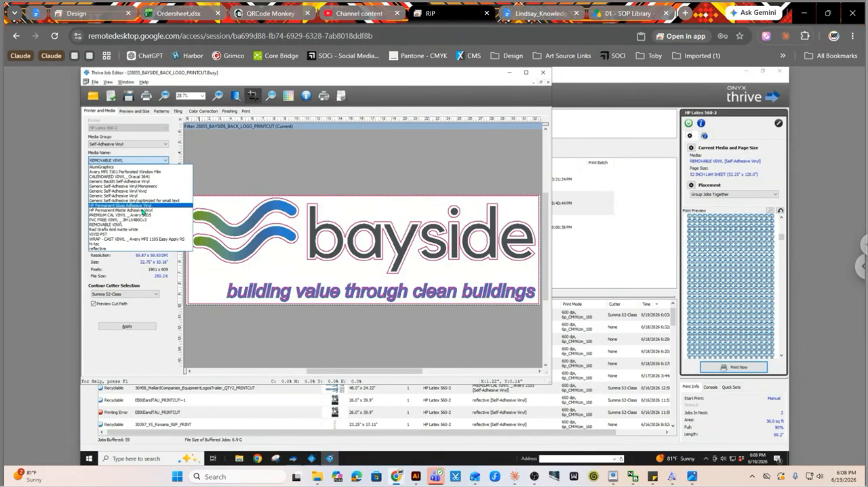
pyautogui.click(143, 215)
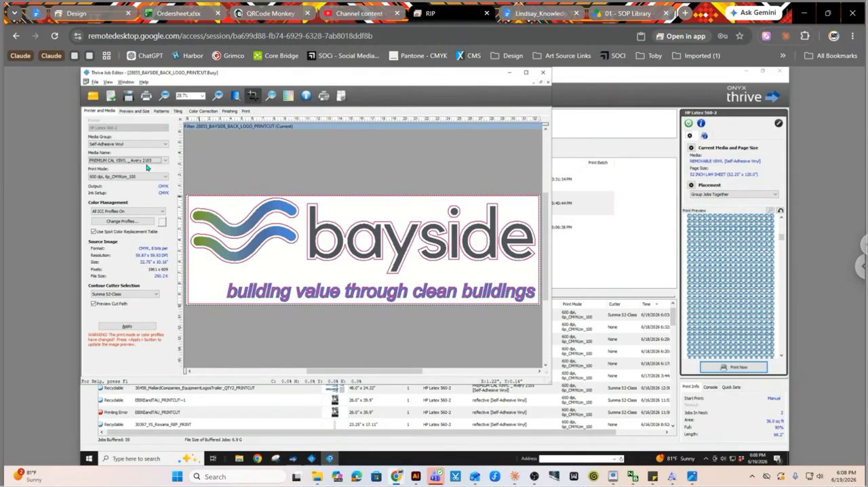
pyautogui.click(246, 111)
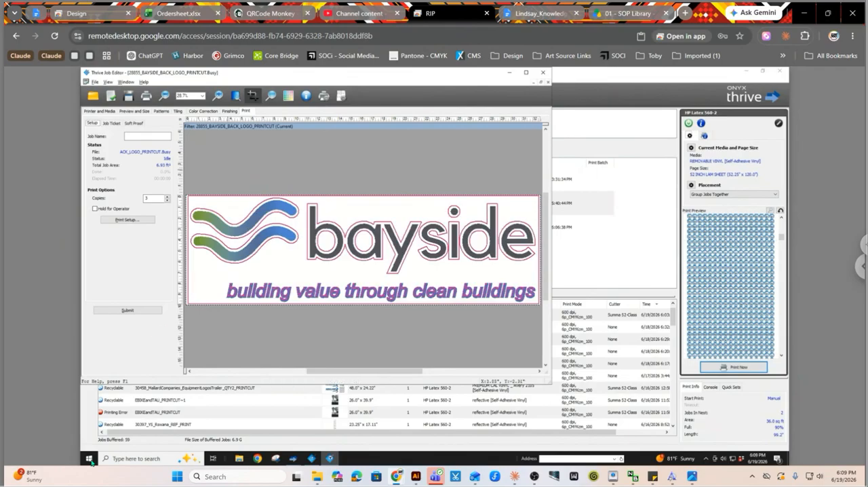
pyautogui.click(128, 310)
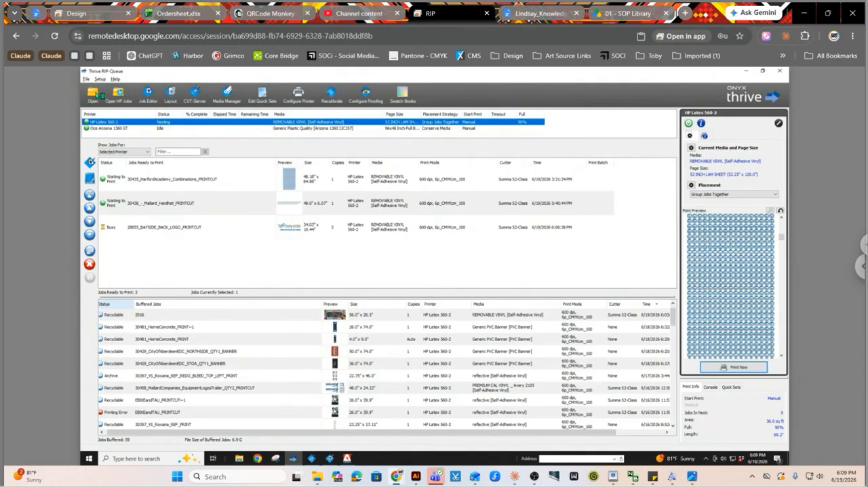
pyautogui.click(97, 95)
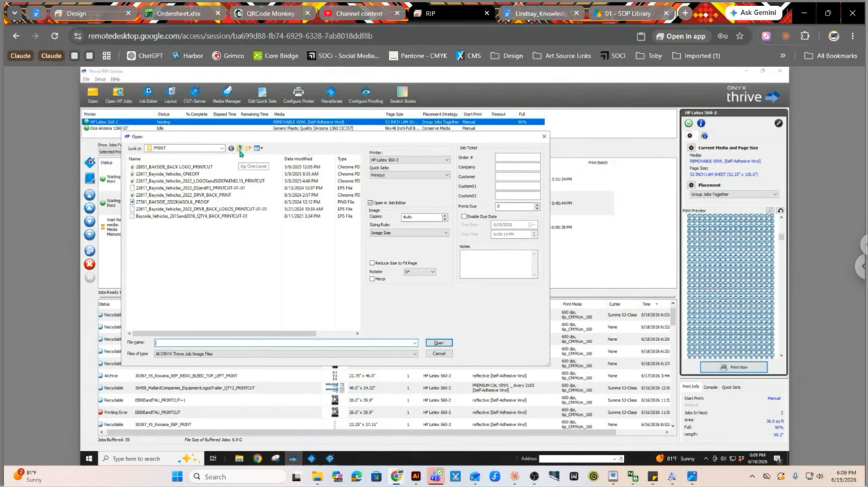
pyautogui.click(239, 148)
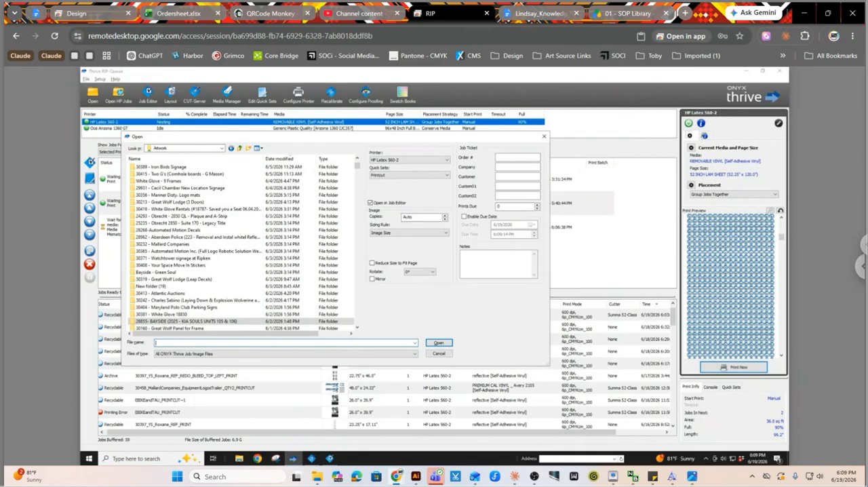
pyautogui.click(437, 353)
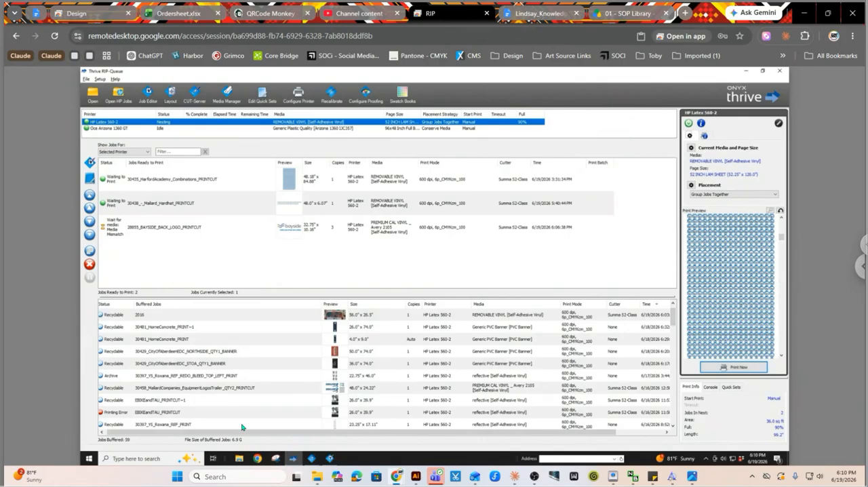
# Open the buffered Brighter_Stronger_Door_Graphics_PRINTCUT~1 job in the Job Editor.
pyautogui.scroll(-5, 242, 427)
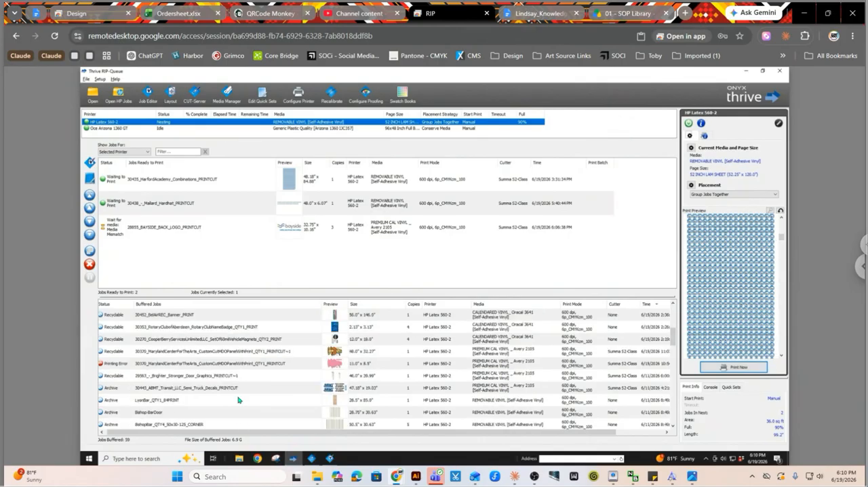
pyautogui.click(210, 376)
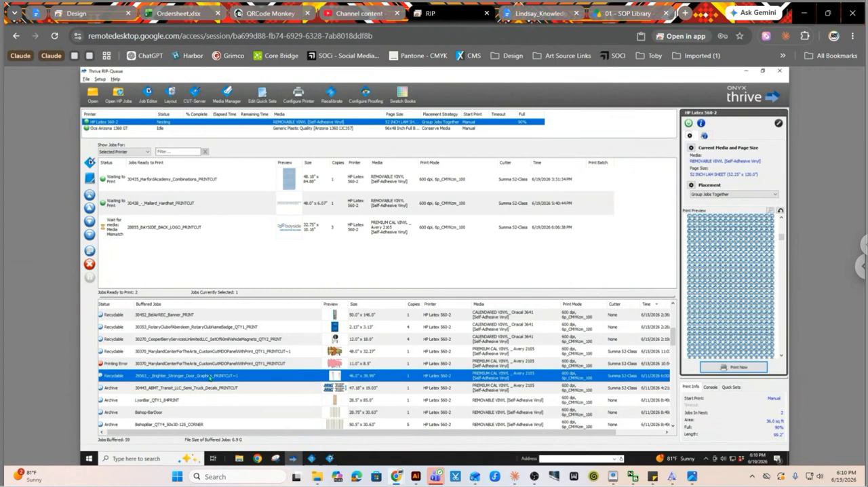
pyautogui.rightClick(210, 377)
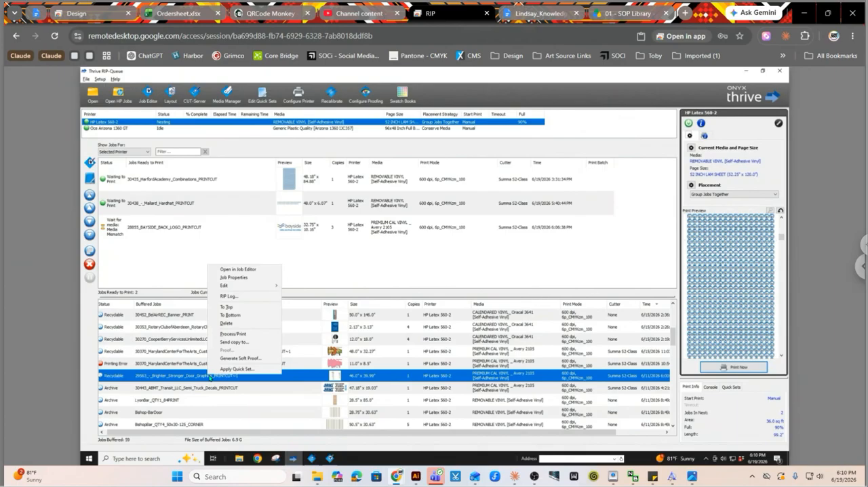
pyautogui.click(245, 270)
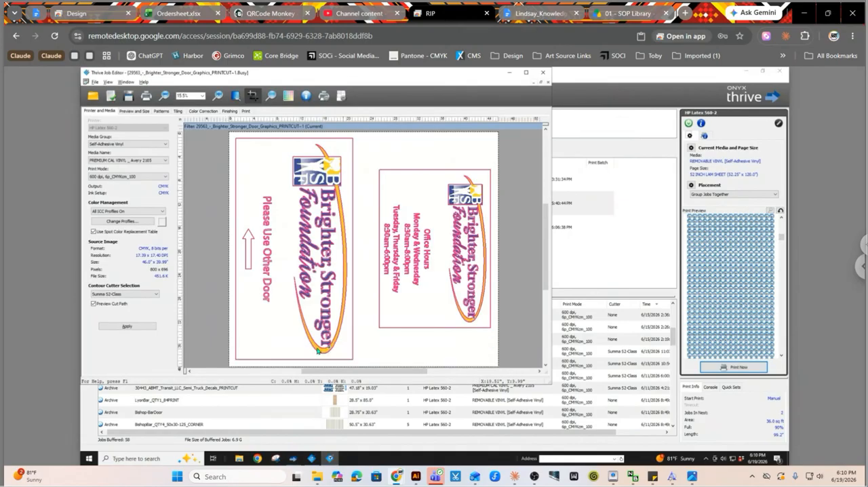
# Narrow the crop area to about 9.83" wide so it covers only the smaller Brighter, Stronger Foundation logo's side of the artwork.
pyautogui.click(133, 114)
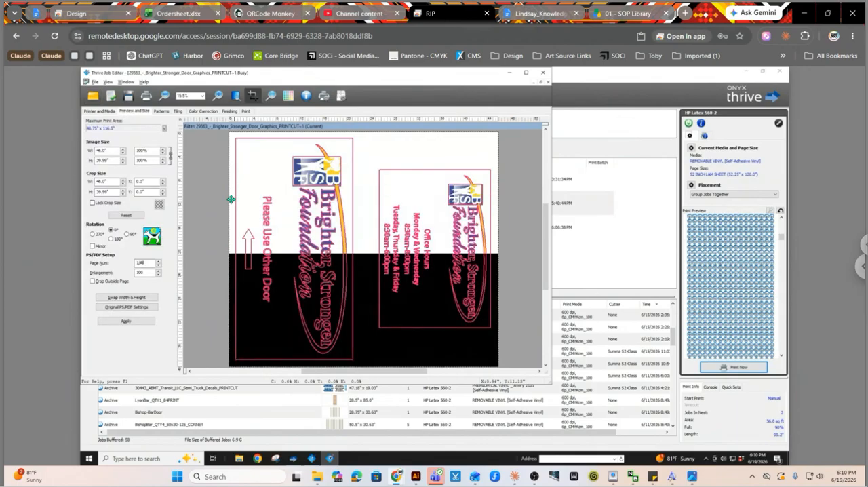
pyautogui.moveTo(231, 200); pyautogui.dragTo(441, 199)
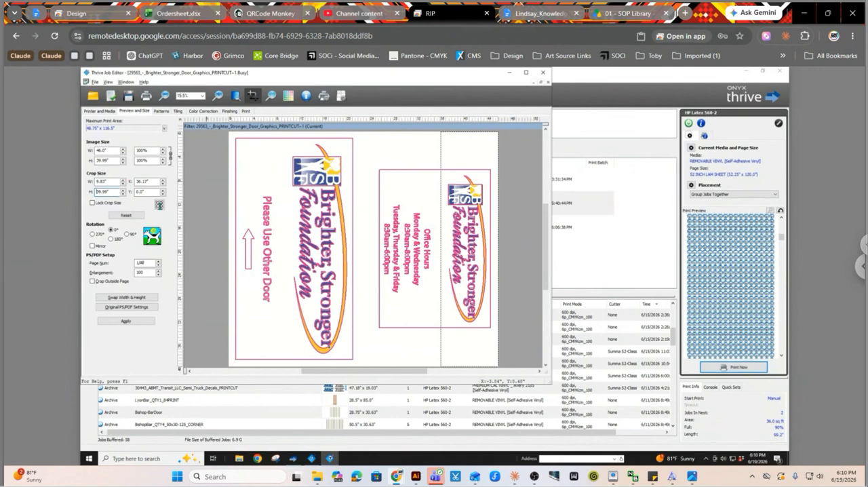
# Try centring the crop area on the page, and move it back over the smaller logo against the artwork's edge.
pyautogui.click(159, 205)
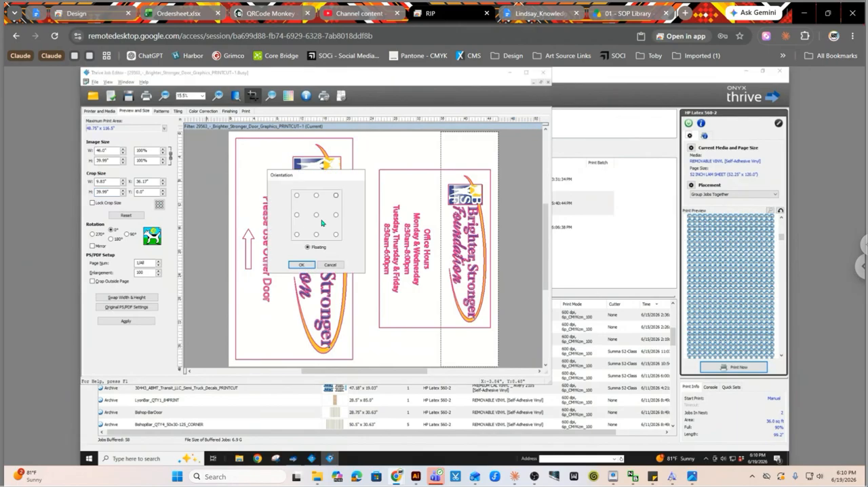
pyautogui.click(316, 215)
pyautogui.click(301, 264)
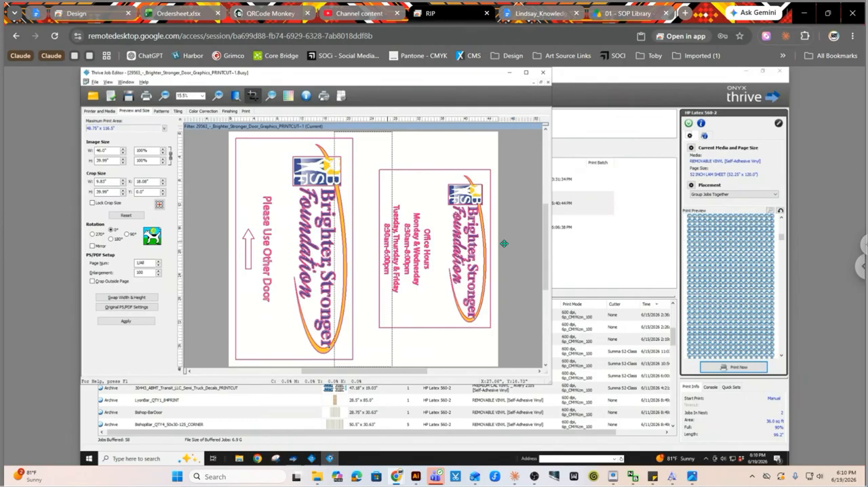
pyautogui.moveTo(388, 243); pyautogui.dragTo(504, 243)
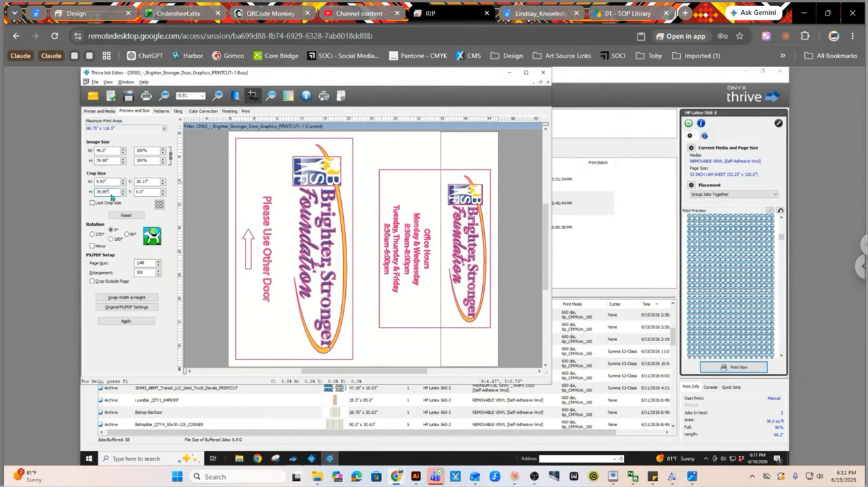
# Set the crop height to 30".
pyautogui.moveTo(111, 194); pyautogui.dragTo(93, 192)
pyautogui.write('30')
pyautogui.press('Return')
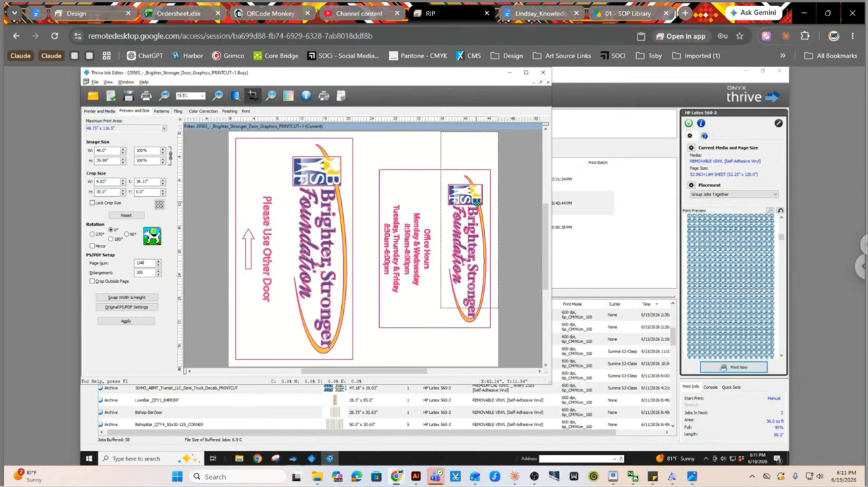
# Centre the crop area on the page, and reposition it over the smaller logo at about X 36.17", Y 6.1".
pyautogui.click(159, 204)
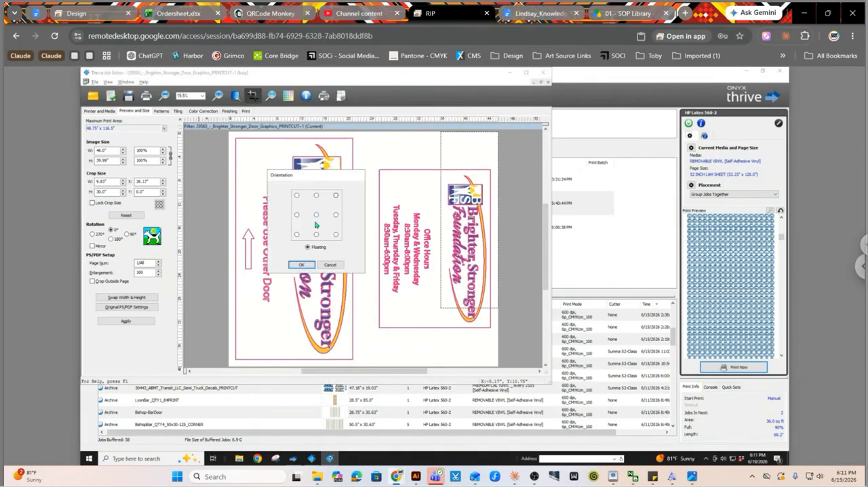
pyautogui.click(302, 264)
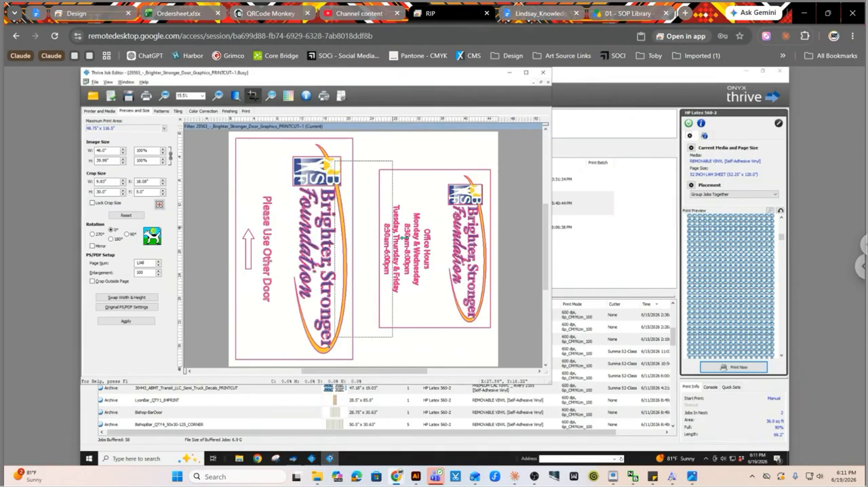
pyautogui.moveTo(476, 210); pyautogui.dragTo(479, 248)
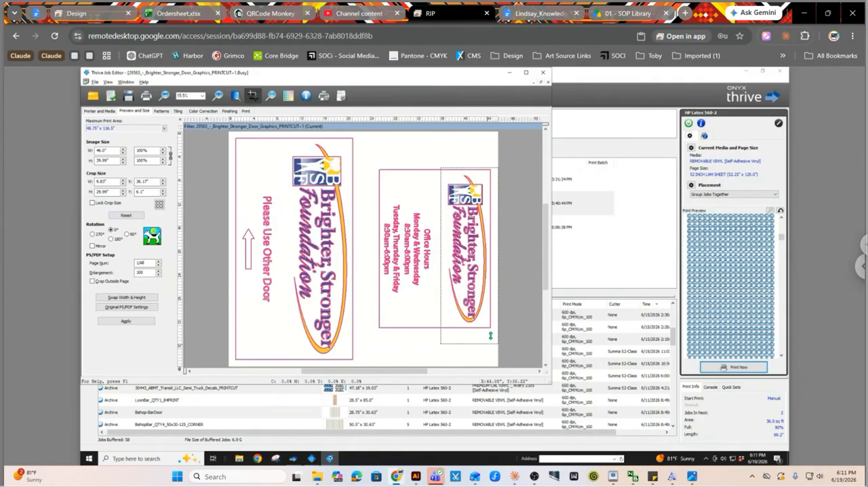
# Tighten the crop around the smaller logo to about 8.88" x 27.48" and apply it.
pyautogui.moveTo(491, 335); pyautogui.dragTo(493, 331)
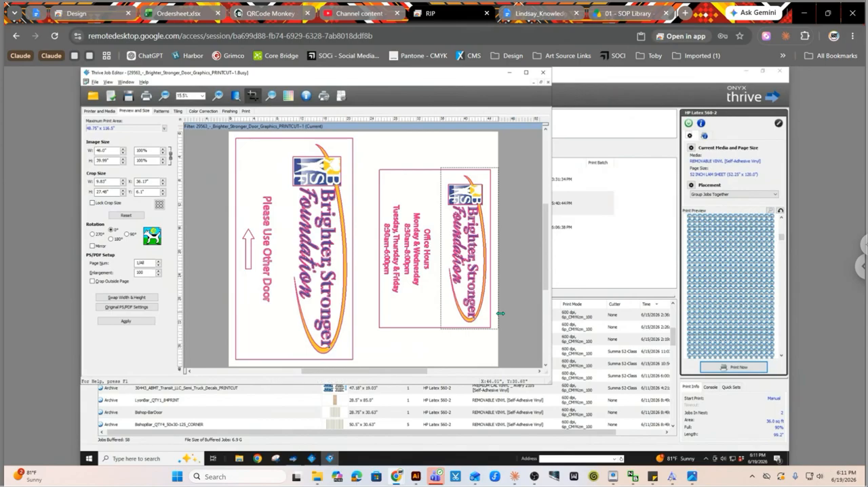
pyautogui.moveTo(500, 313); pyautogui.dragTo(493, 314)
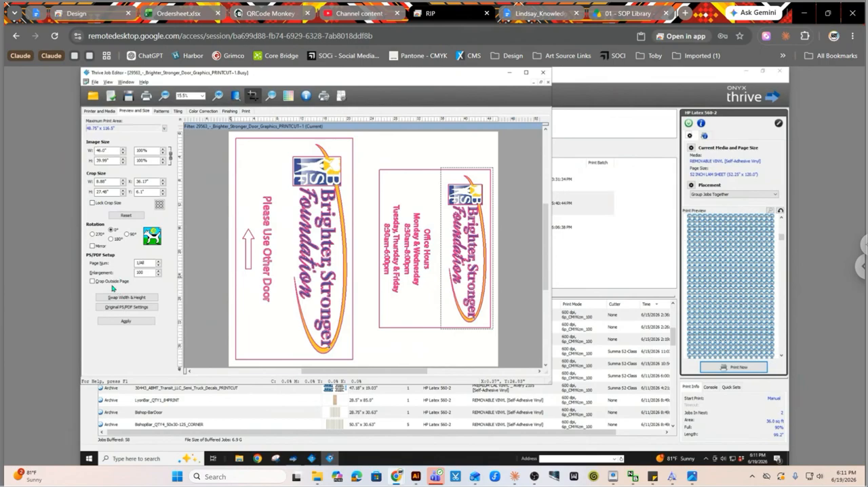
pyautogui.click(133, 323)
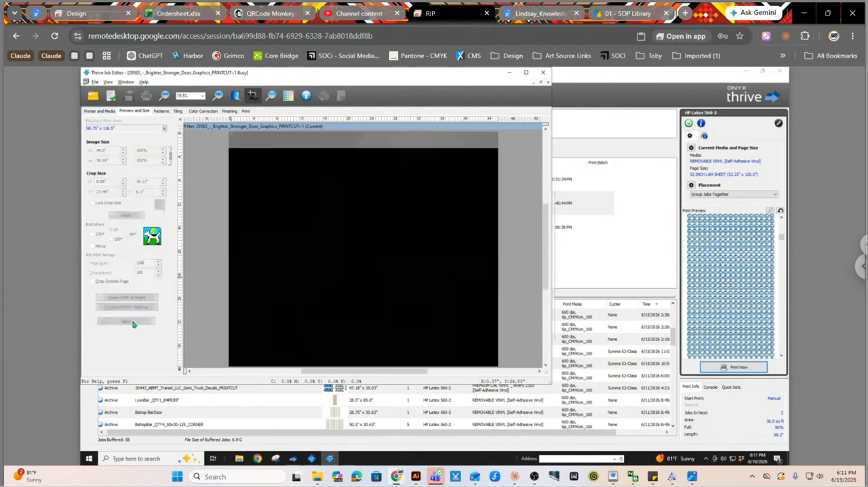
# Submit the cropped door graphics job to the print queue.
pyautogui.click(248, 112)
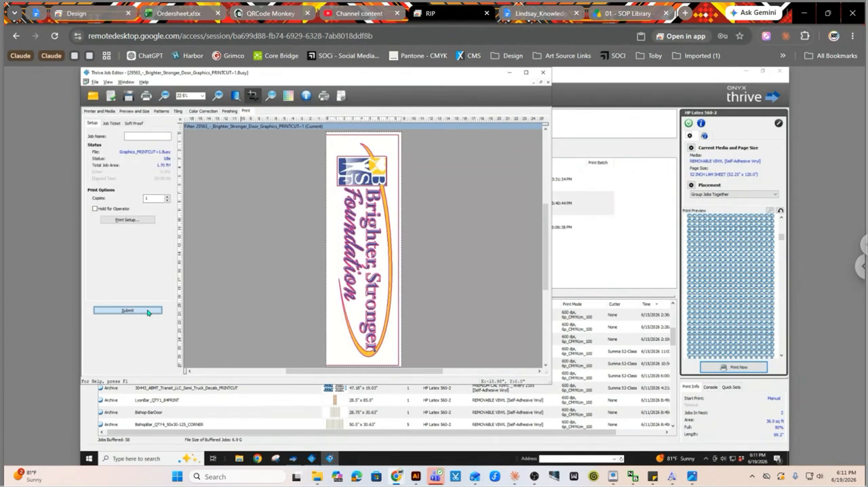
pyautogui.click(128, 310)
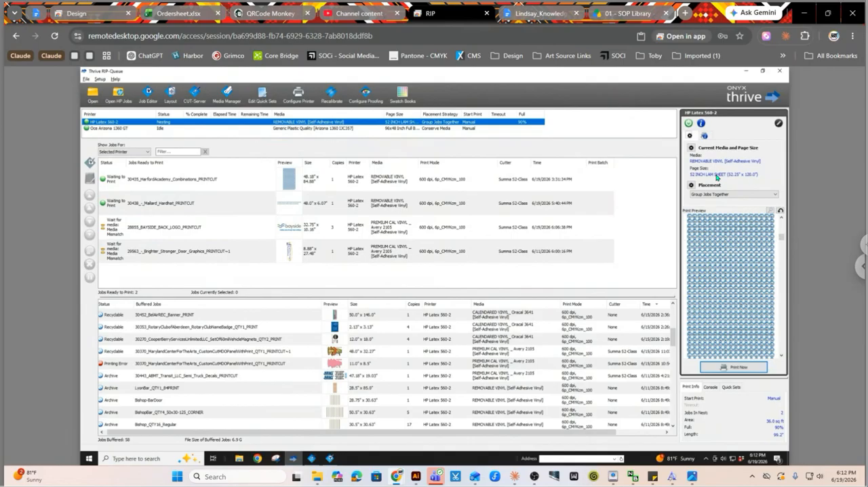
# Put the two REMOVABLE VINYL jobs on hold, and release them back to the print queue.
pyautogui.click(187, 180)
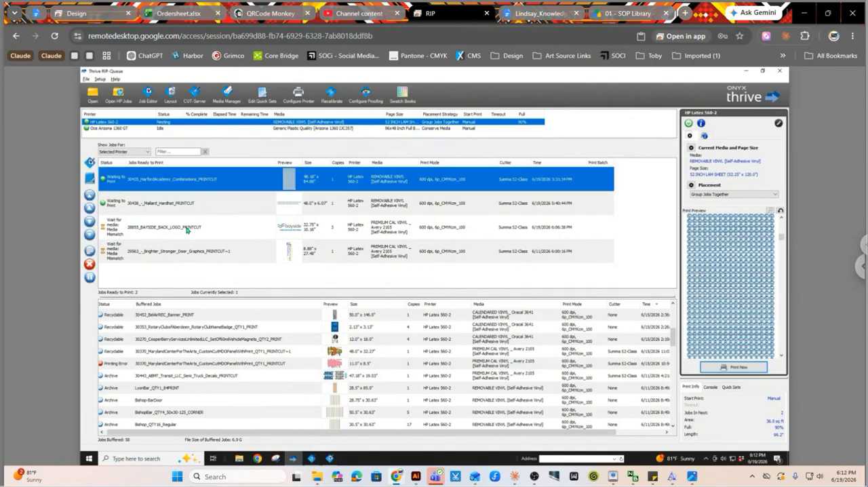
pyautogui.click(90, 279)
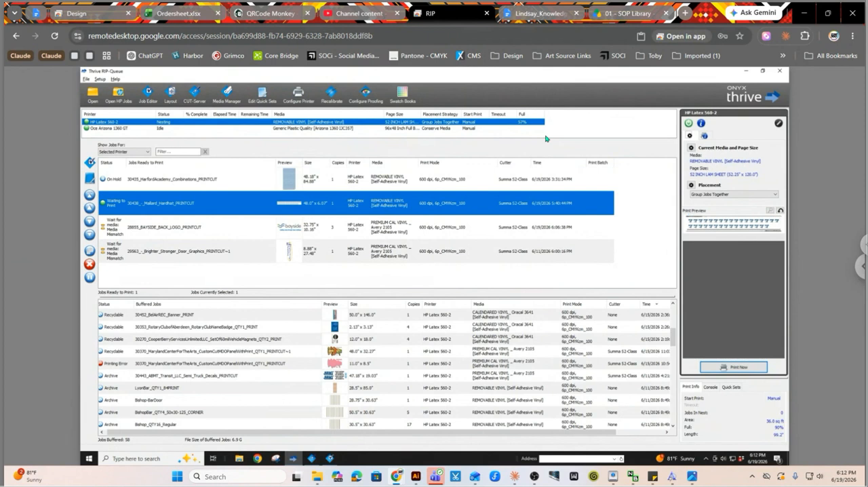
pyautogui.keyDown('ctrl'); pyautogui.click(190, 184); pyautogui.keyUp('ctrl')
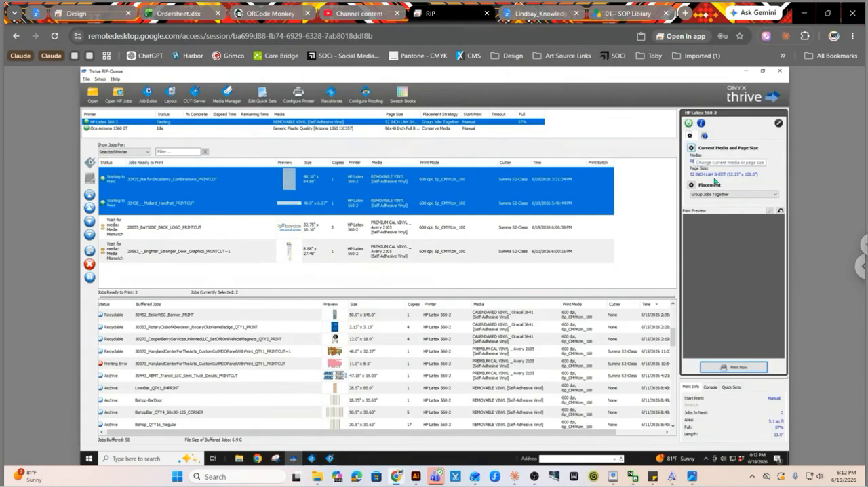
# Change the HP Latex 560-2's current media to PREMIUM CAL VINYL _ Avery 2105, using the 52 INCH LAM SHEET page size.
pyautogui.click(693, 154)
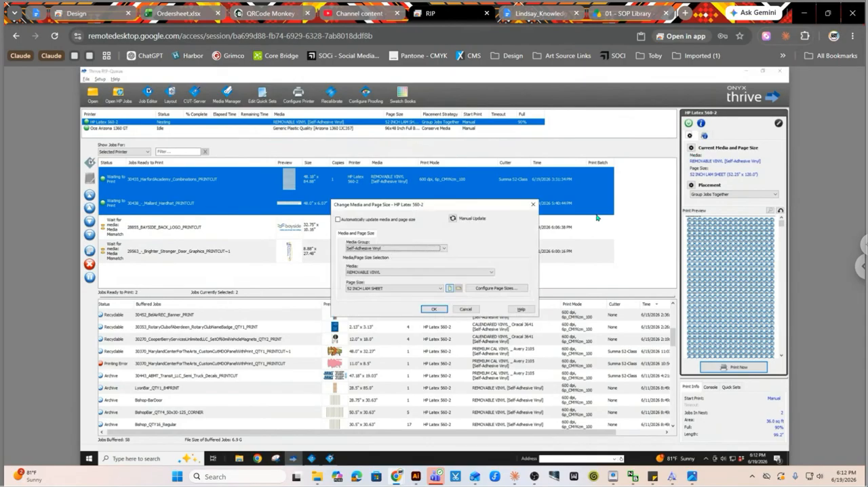
pyautogui.click(411, 273)
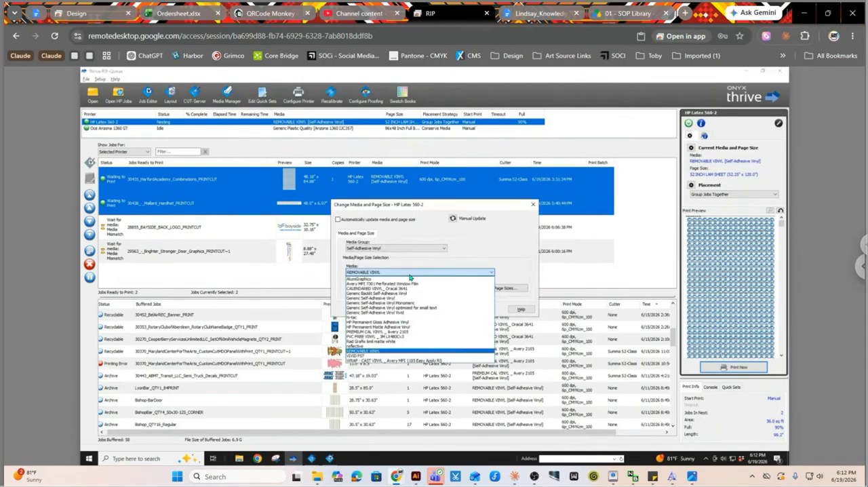
pyautogui.click(395, 332)
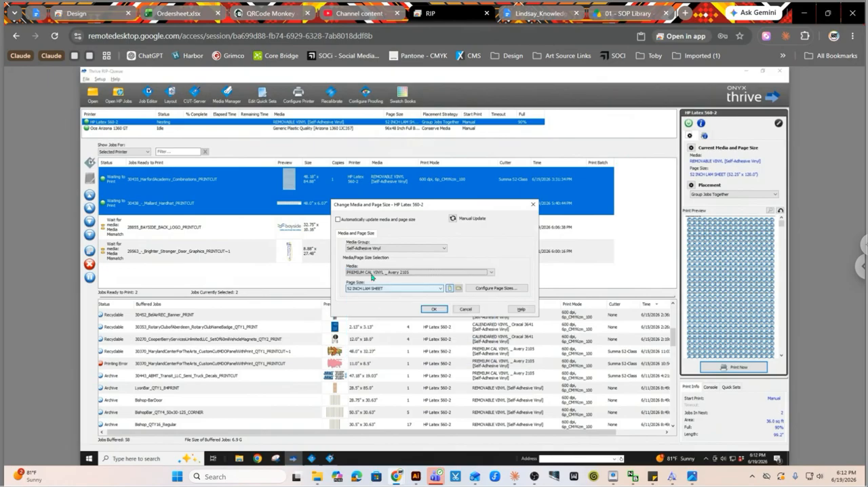
pyautogui.click(434, 309)
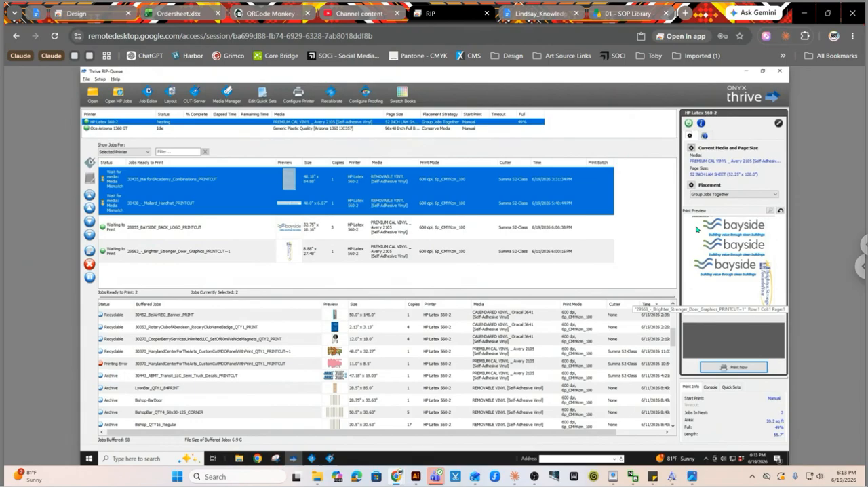
# Open the job placement options for the HP Latex 560-2.
pyautogui.click(745, 194)
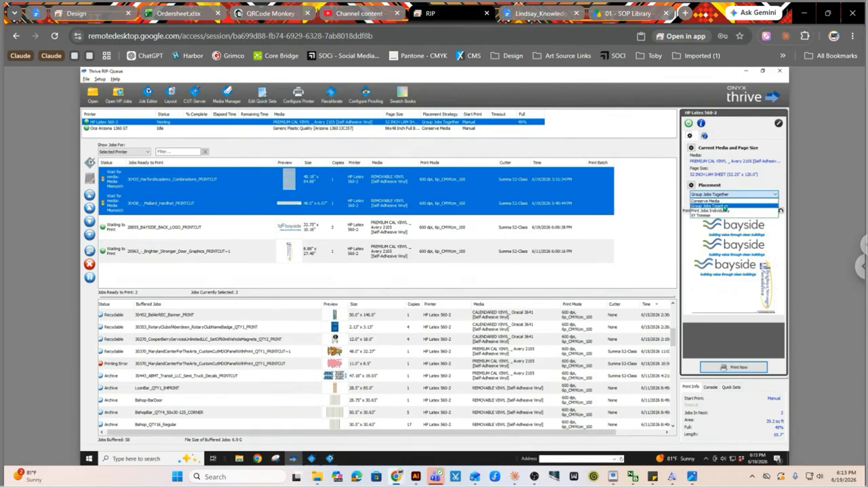